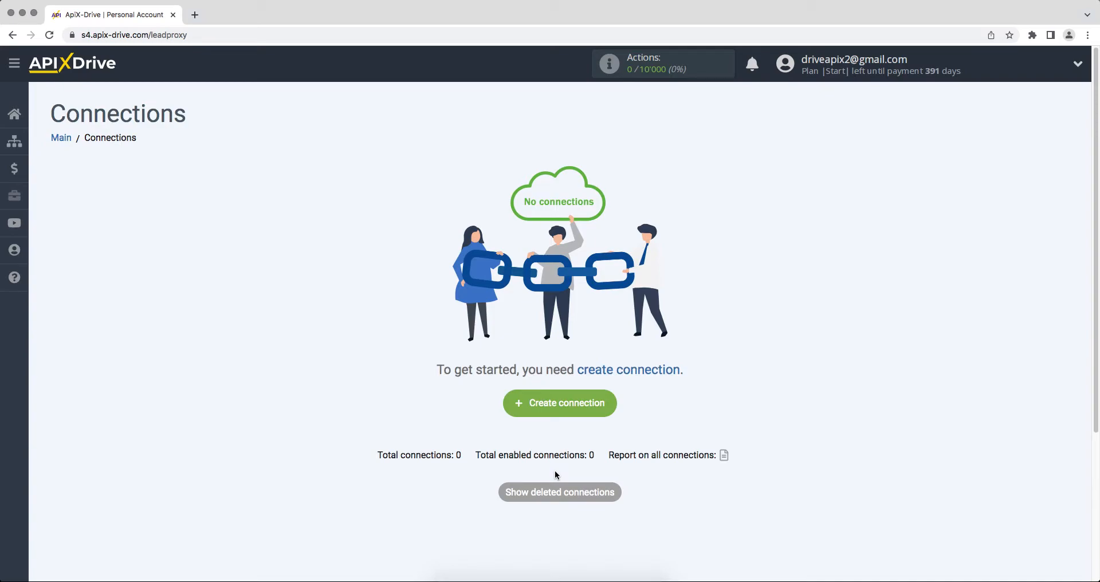
Create a new connection with Smartsheet as the data source system
{"action": "left_click", "coordinate": [520, 412]}
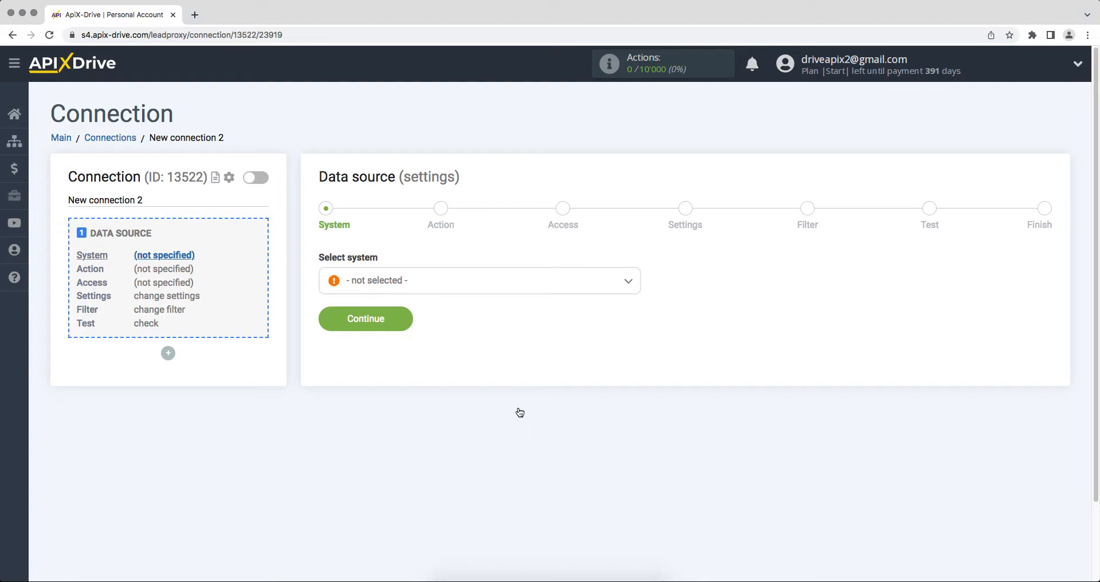
{"action": "left_click", "coordinate": [520, 288]}
{"action": "left_click_drag", "start_coordinate": [637, 303], "coordinate": [648, 443]}
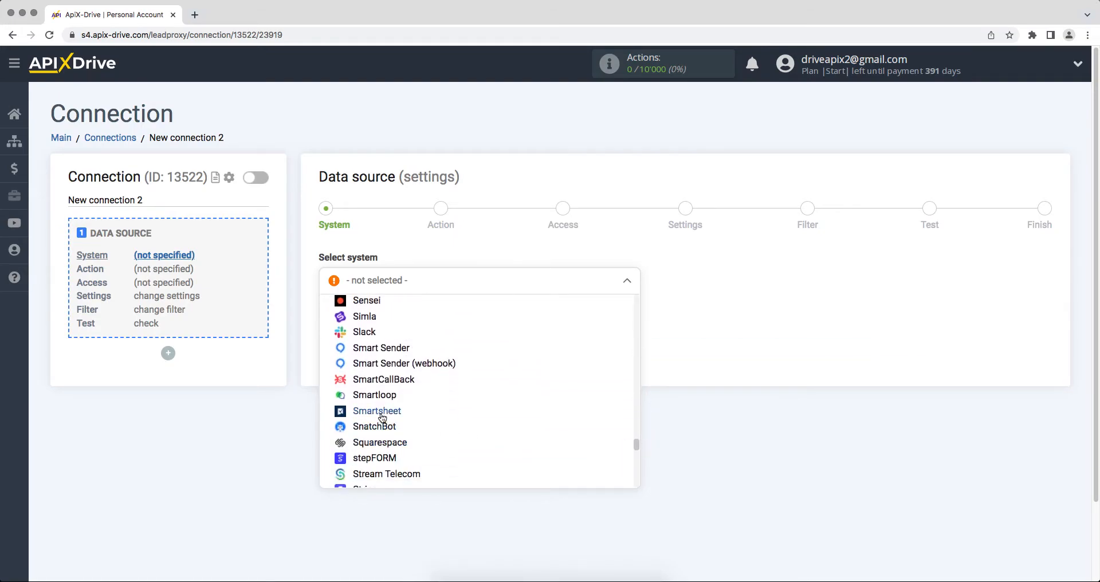
{"action": "left_click", "coordinate": [457, 422]}
{"action": "left_click", "coordinate": [326, 331]}
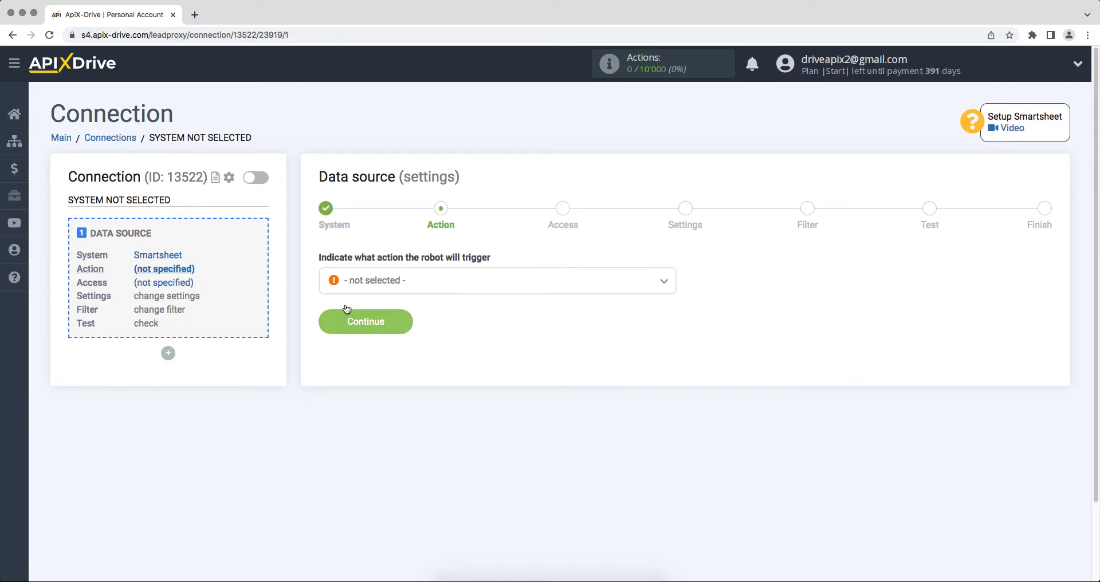
Choose Get ROWS (new) as the Smartsheet source action
{"action": "left_click", "coordinate": [352, 281]}
{"action": "left_click", "coordinate": [363, 349]}
{"action": "left_click", "coordinate": [339, 329]}
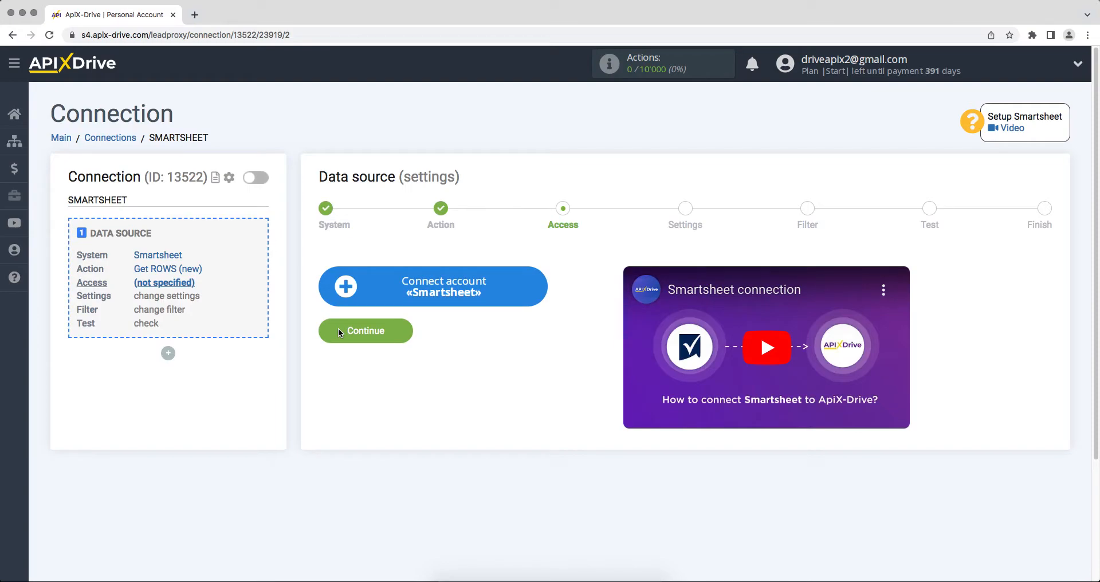
Connect the Smartsheet account by signing in with its e-mail and password and allowing access
{"action": "left_click", "coordinate": [337, 291]}
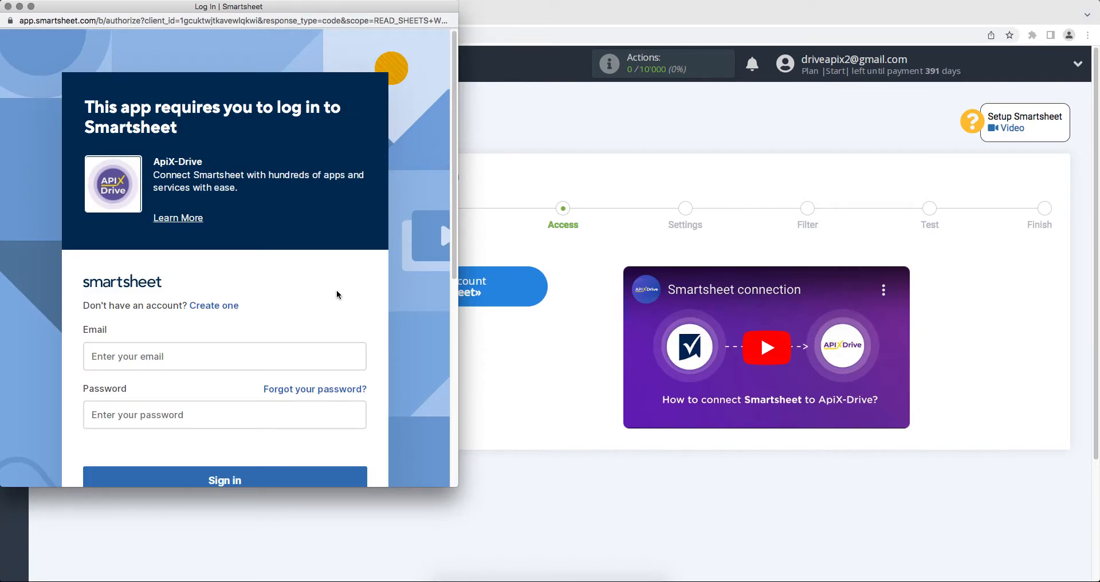
{"action": "left_click", "coordinate": [284, 352]}
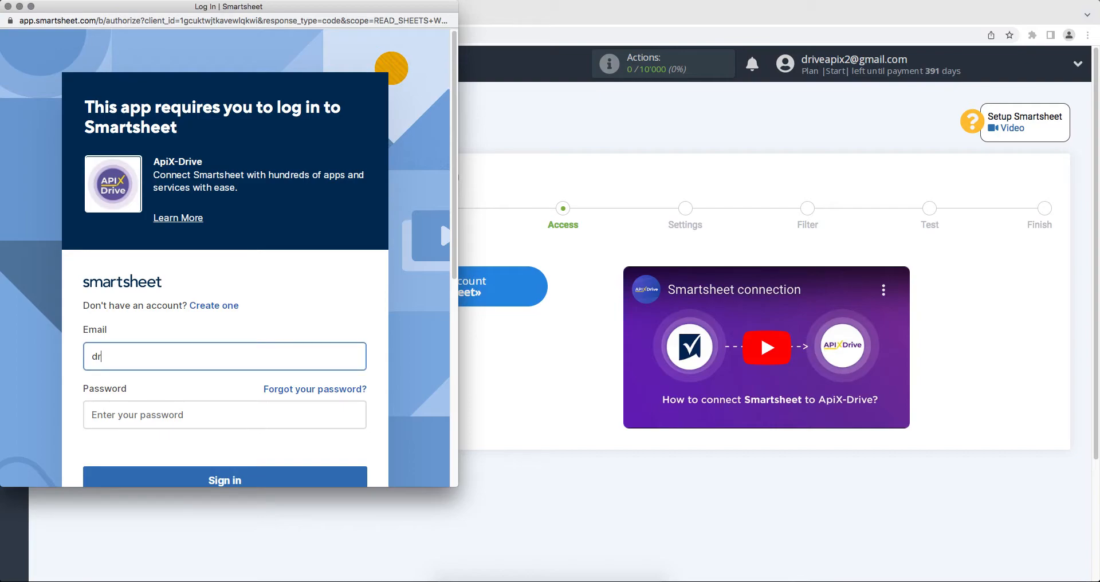
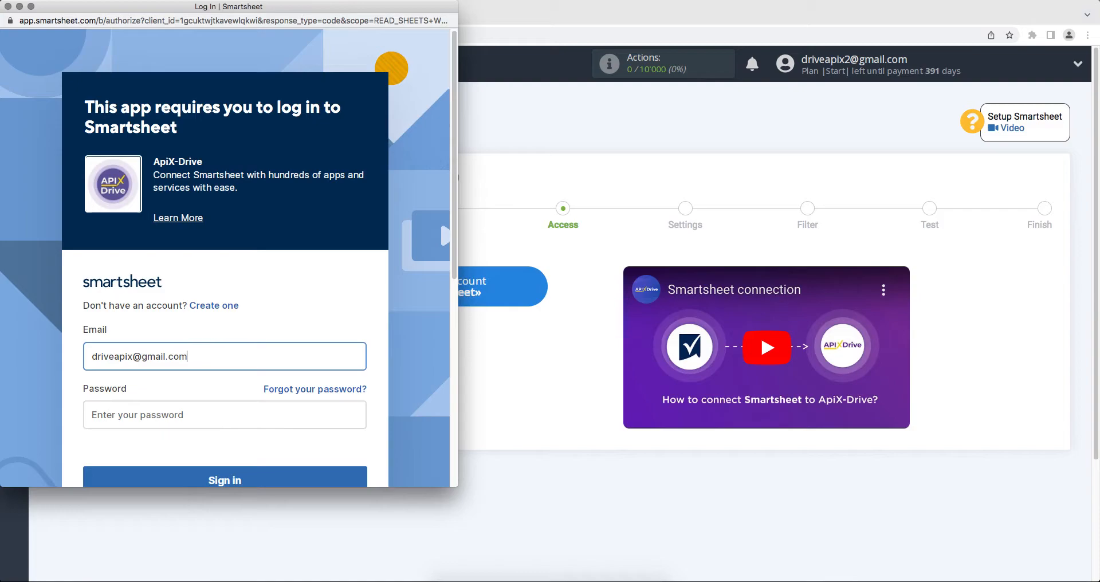
{"action": "left_click", "coordinate": [277, 422]}
{"action": "type", "text": "•••••"}
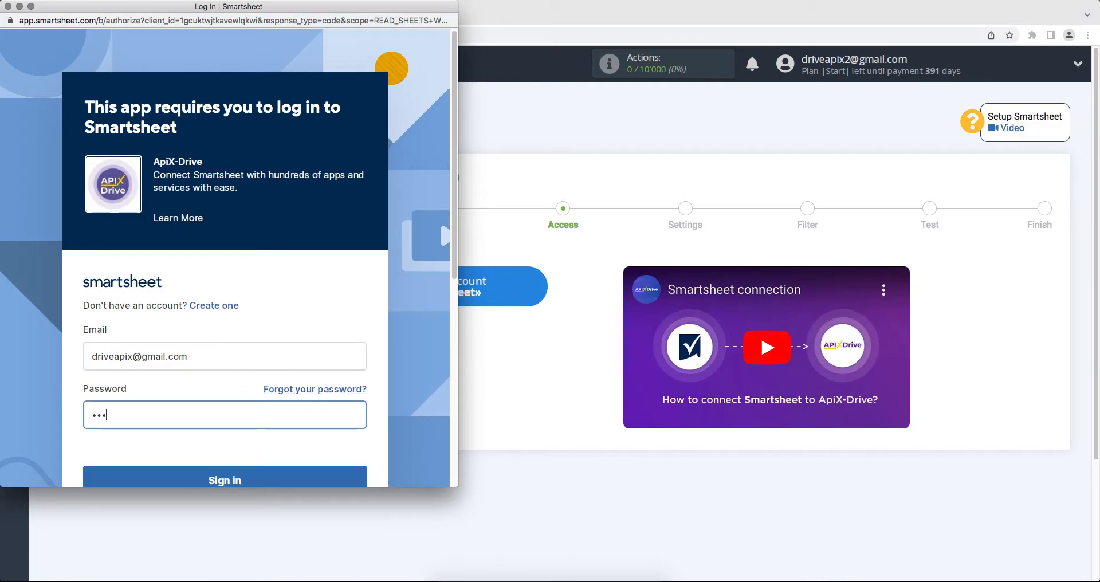
{"action": "type", "text": "•••••••"}
{"action": "scroll", "coordinate": [278, 452], "scroll_direction": "down", "scroll_amount": 1}
{"action": "left_click", "coordinate": [277, 461]}
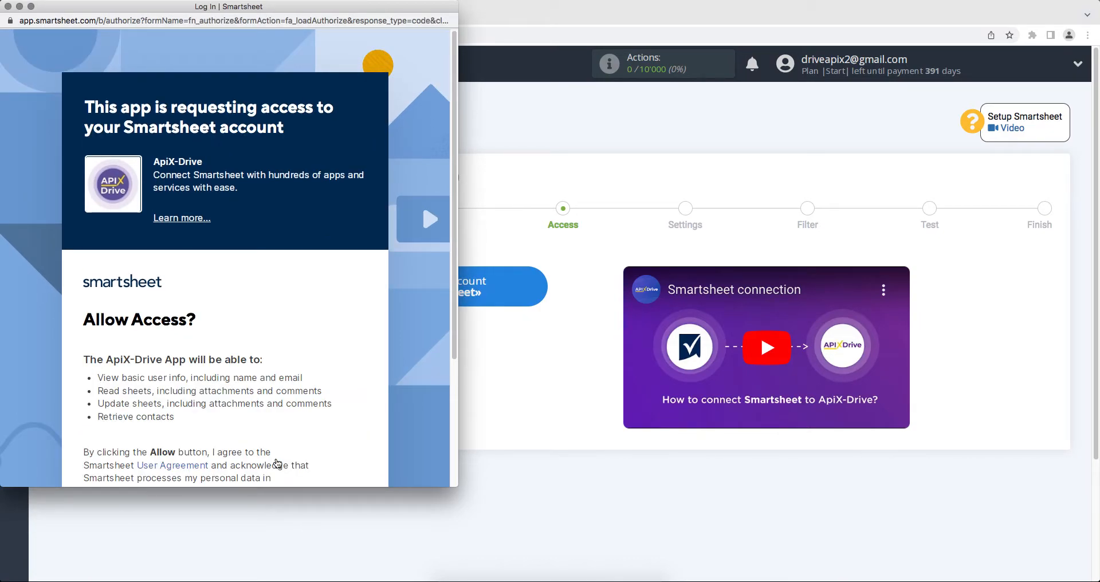
{"action": "scroll", "coordinate": [277, 463], "scroll_direction": "down", "scroll_amount": 3}
{"action": "left_click", "coordinate": [249, 457]}
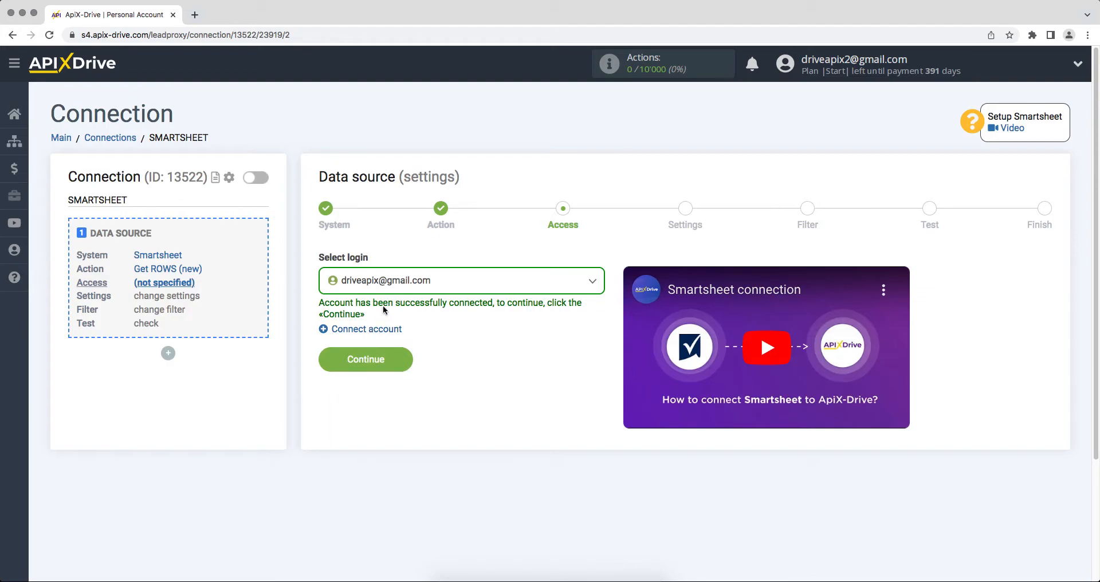
Select the connected Smartsheet account as the source login
{"action": "left_click", "coordinate": [386, 284]}
{"action": "left_click", "coordinate": [383, 370]}
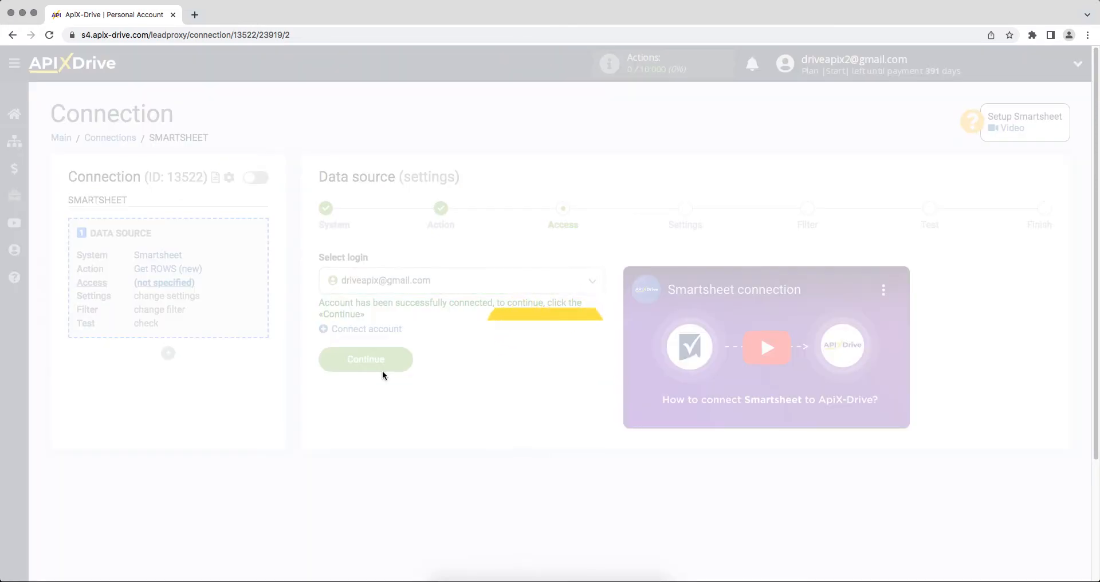
{"action": "left_click", "coordinate": [324, 367]}
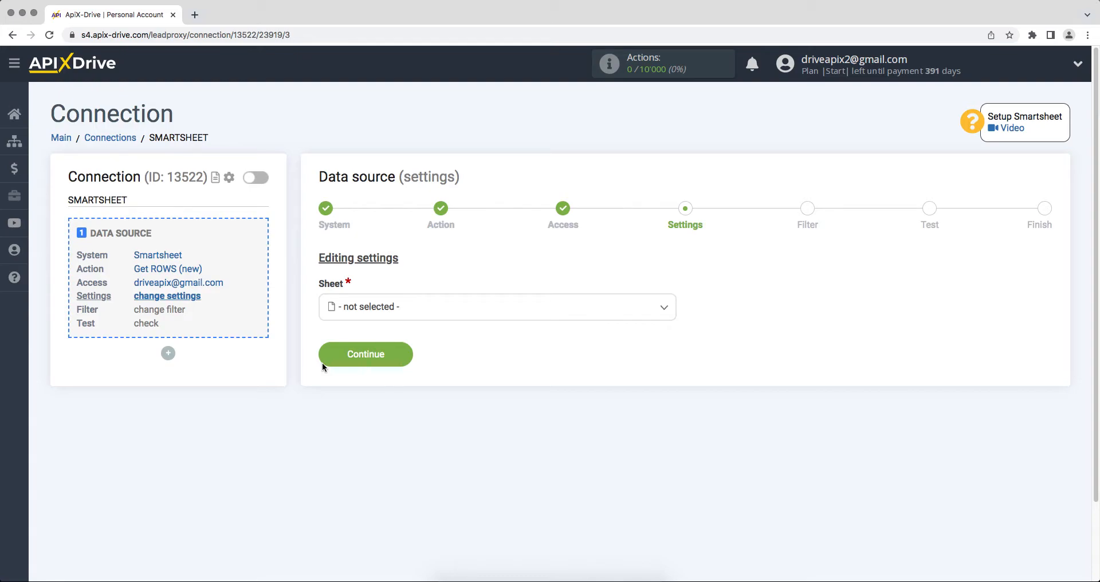
Choose the ApiX-Drive sheet as the source sheet
{"action": "left_click", "coordinate": [366, 315]}
{"action": "left_click", "coordinate": [367, 380]}
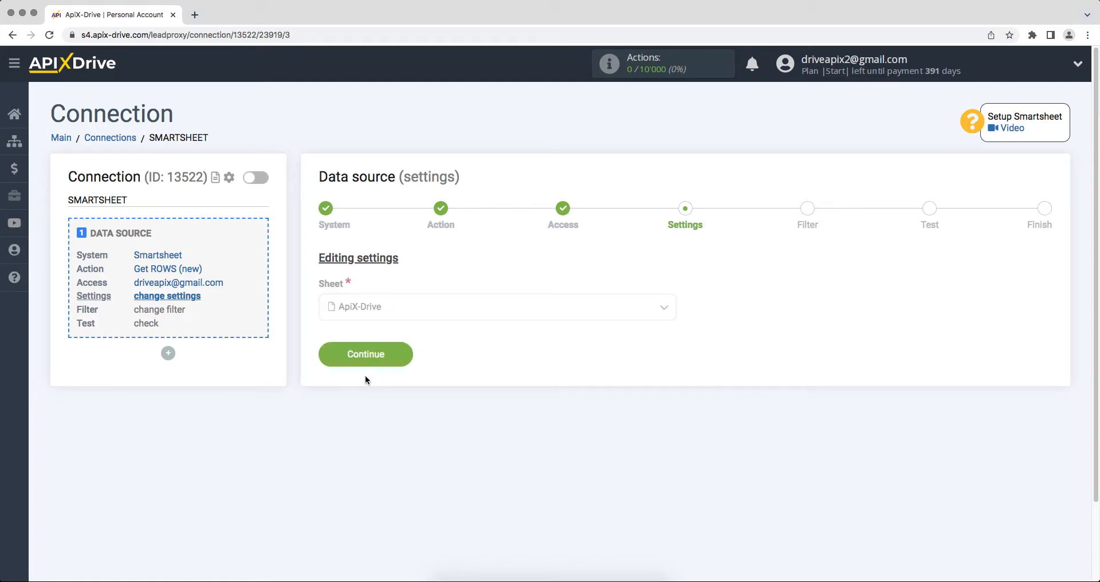
{"action": "left_click", "coordinate": [330, 359]}
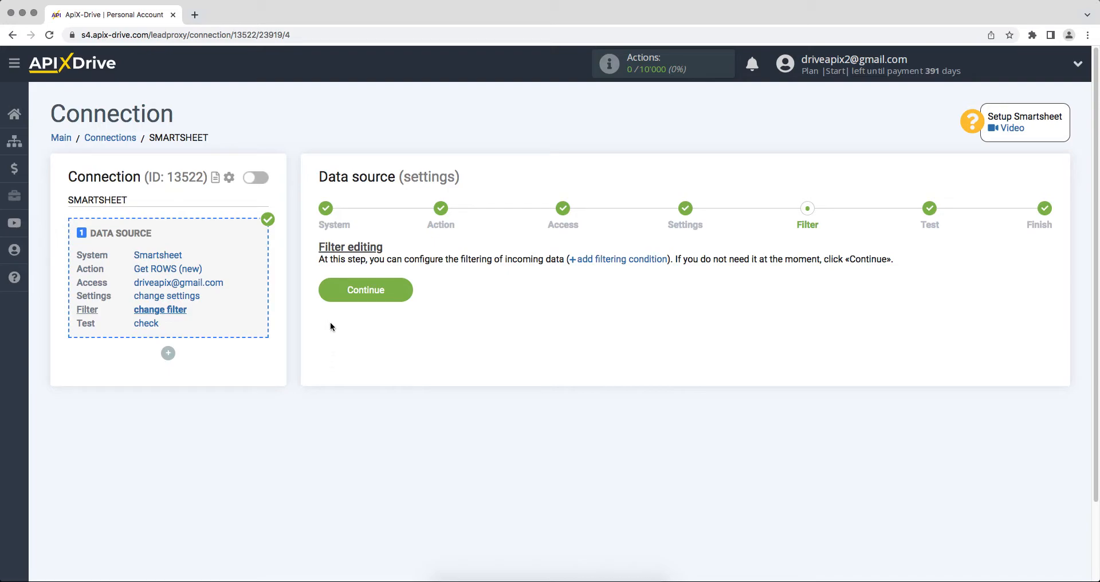
Skip filtering, review the Smartsheet test row data, and finish the source setup
{"action": "left_click", "coordinate": [332, 297]}
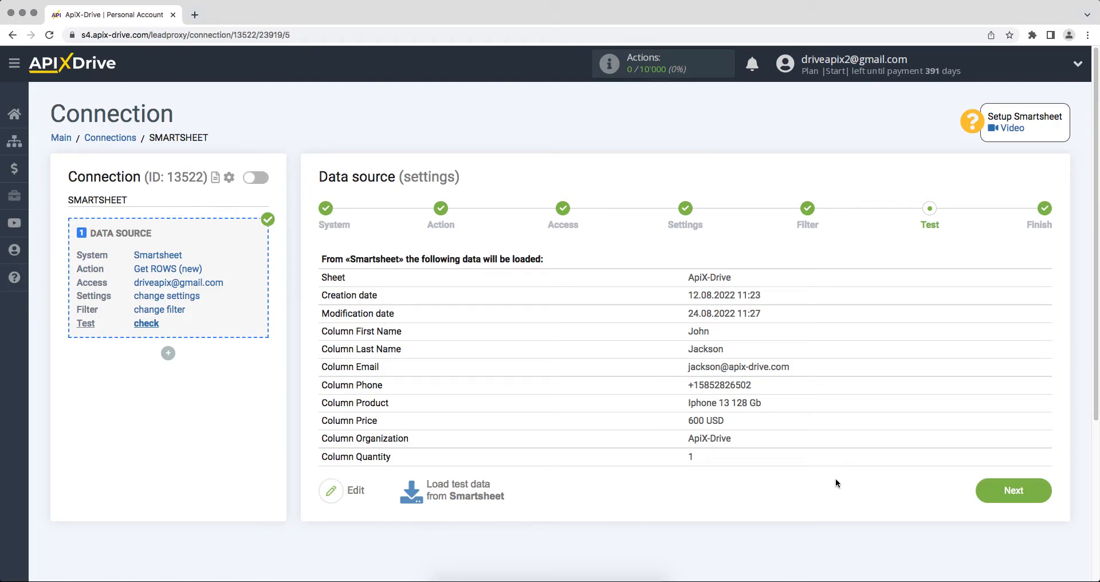
{"action": "left_click", "coordinate": [996, 505]}
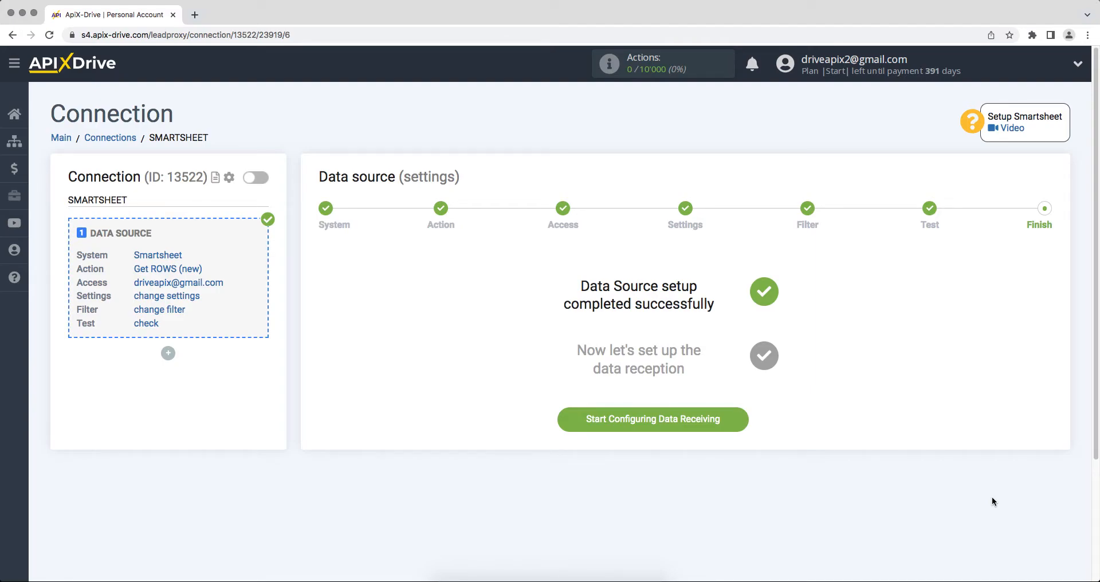
Start the data destination with TheTexting as the receiving system
{"action": "left_click", "coordinate": [603, 427]}
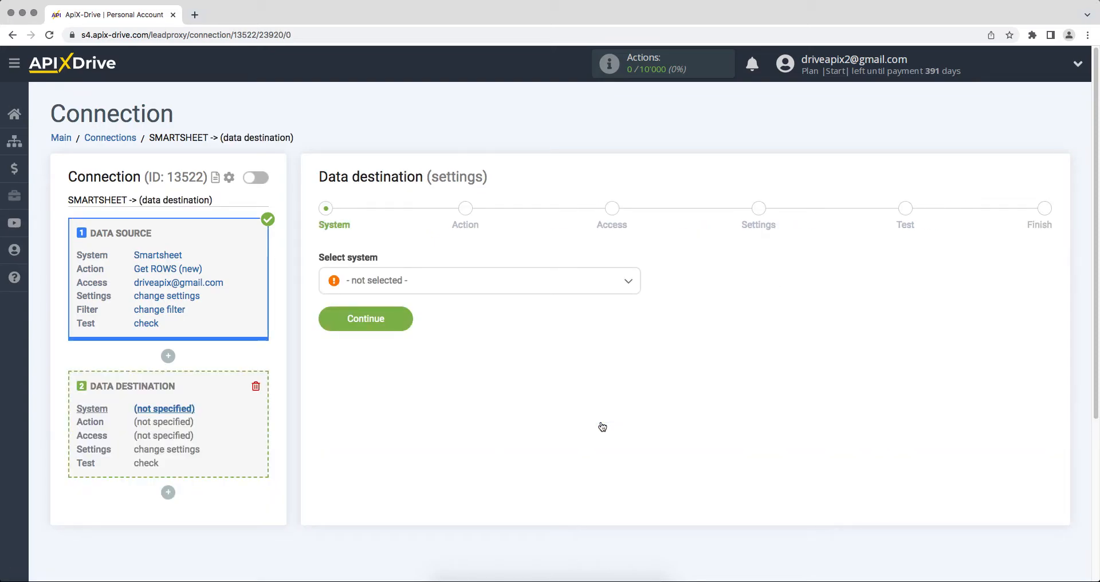
{"action": "left_click", "coordinate": [575, 290]}
{"action": "left_click_drag", "start_coordinate": [636, 303], "coordinate": [639, 461]}
{"action": "left_click", "coordinate": [409, 430]}
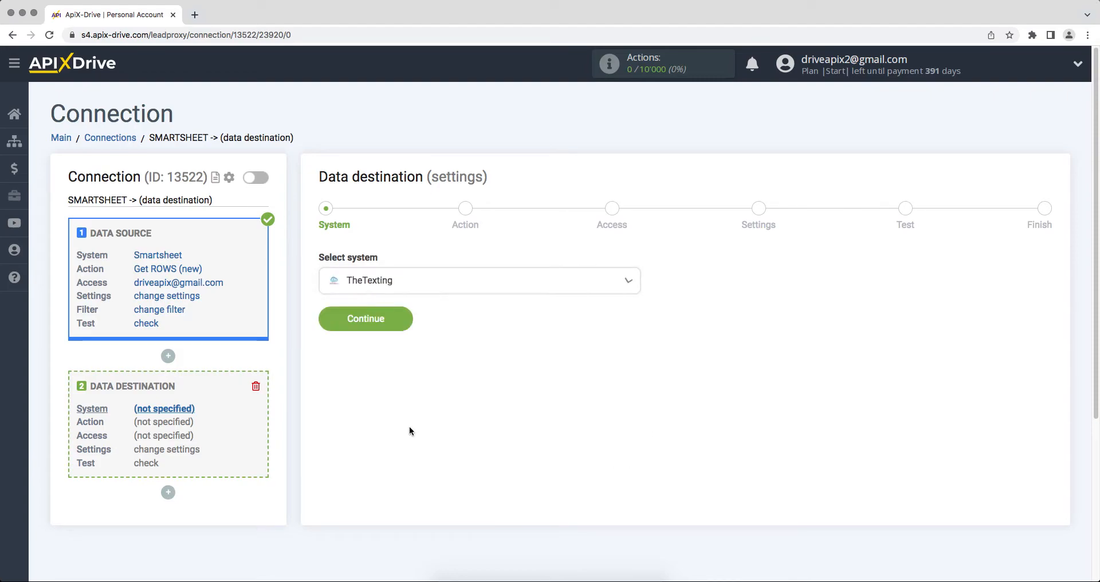
{"action": "left_click", "coordinate": [327, 322]}
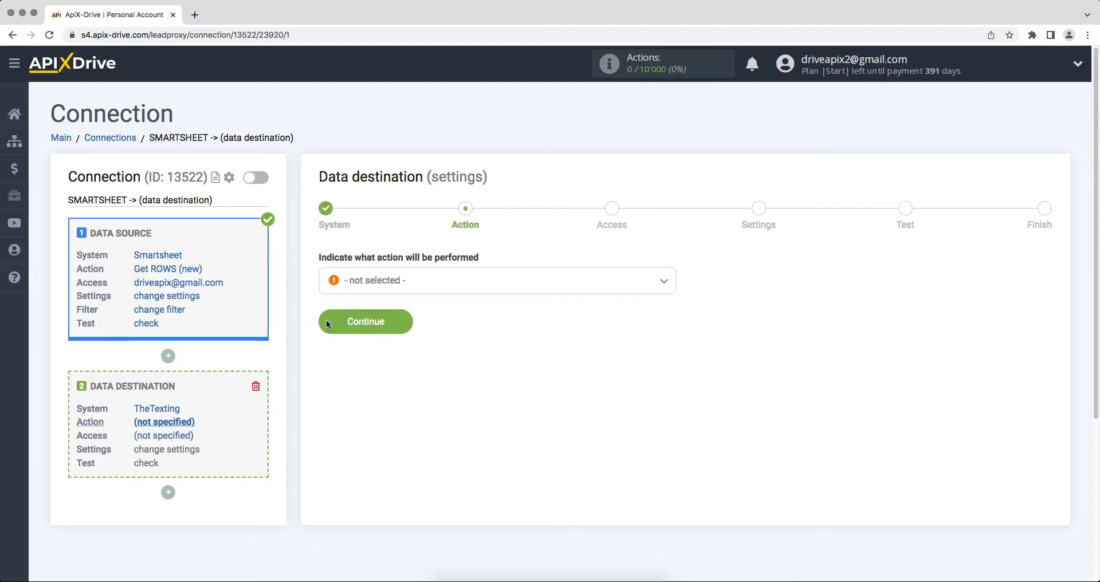
Choose Send SMS as the TheTexting destination action
{"action": "left_click", "coordinate": [357, 289]}
{"action": "left_click", "coordinate": [359, 351]}
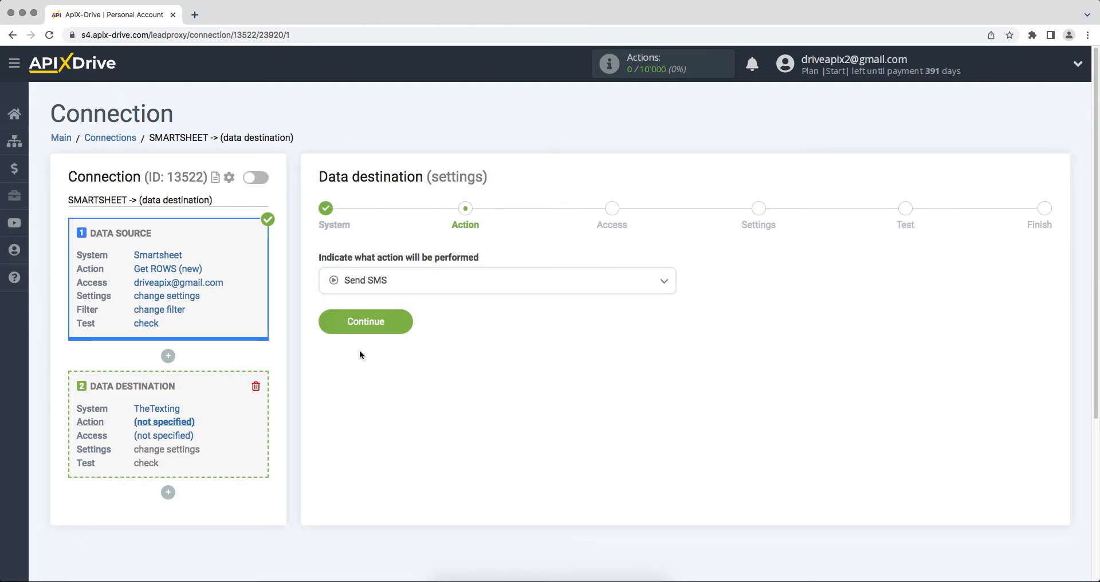
{"action": "left_click", "coordinate": [327, 325]}
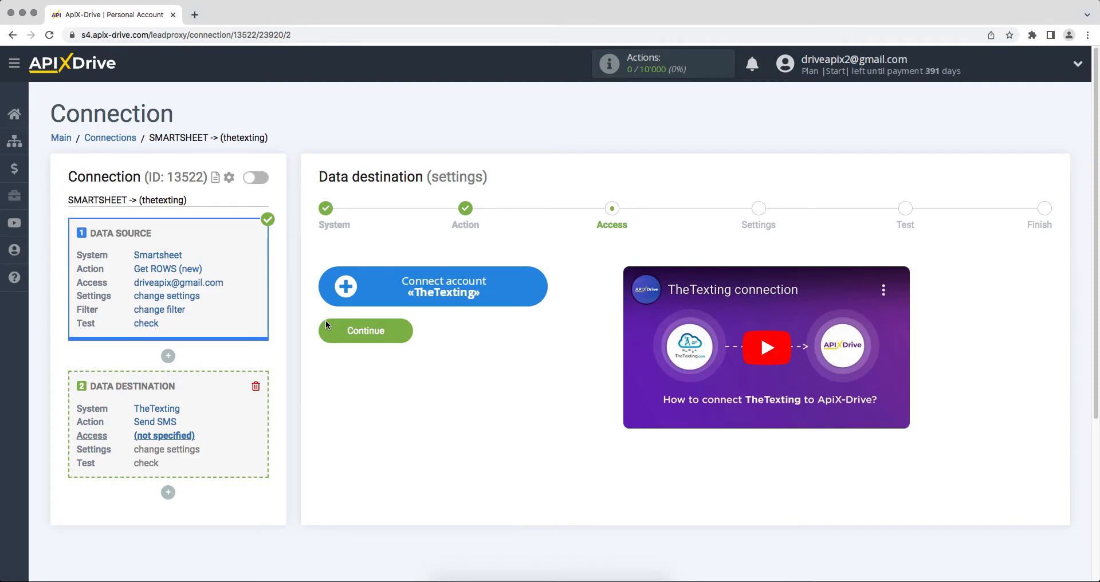
Begin connecting a TheTexting account, bringing up the API key and secret form
{"action": "left_click", "coordinate": [338, 295]}
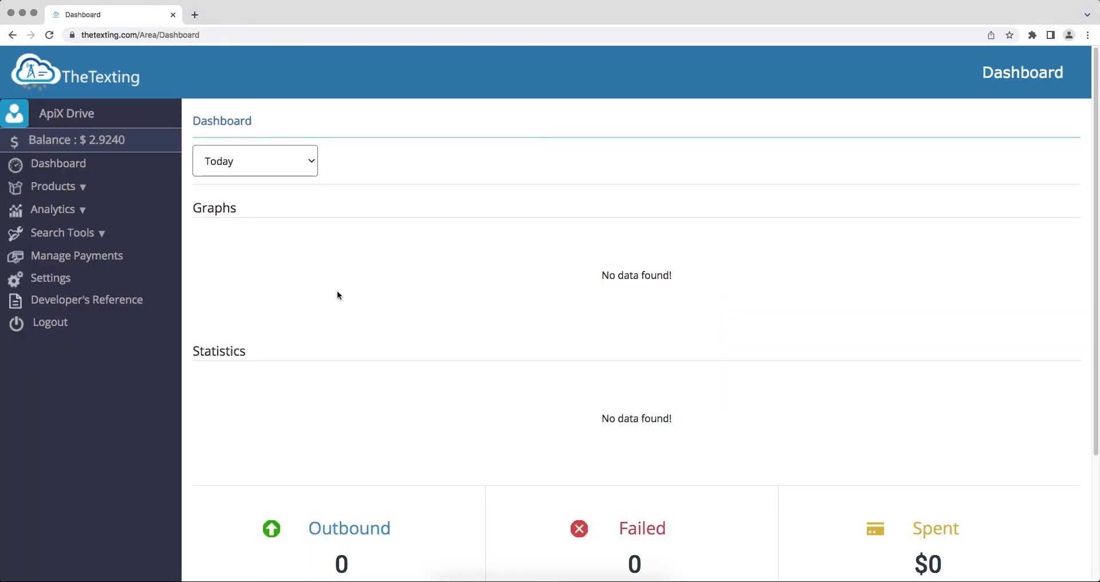
Generate and save a new API key in TheTexting's account settings
{"action": "left_click", "coordinate": [69, 279]}
{"action": "scroll", "coordinate": [70, 279], "scroll_direction": "down", "scroll_amount": 1}
{"action": "scroll", "coordinate": [69, 279], "scroll_direction": "down", "scroll_amount": 3}
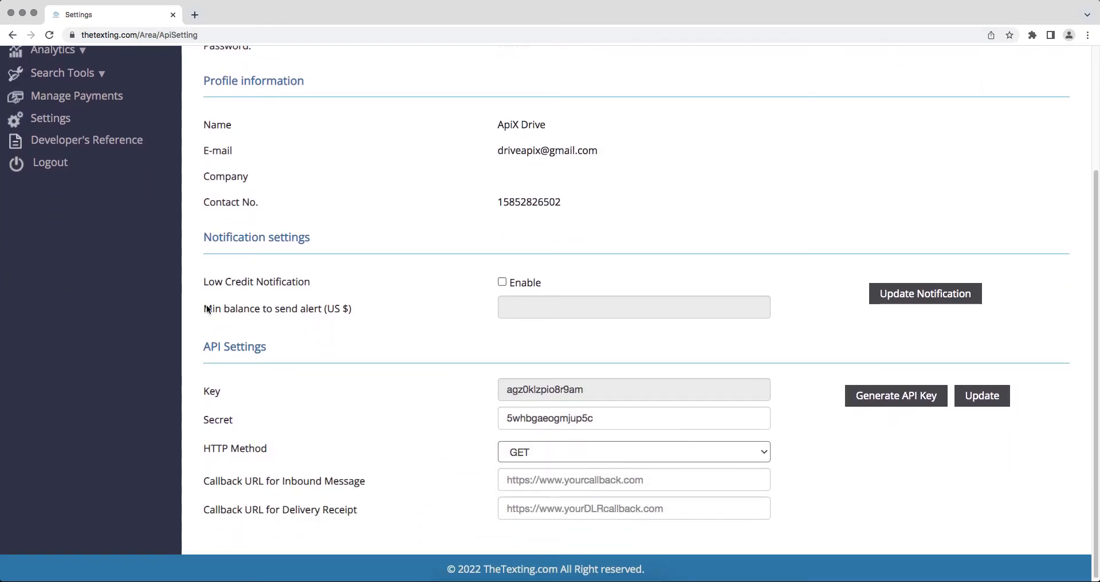
{"action": "left_click", "coordinate": [896, 395]}
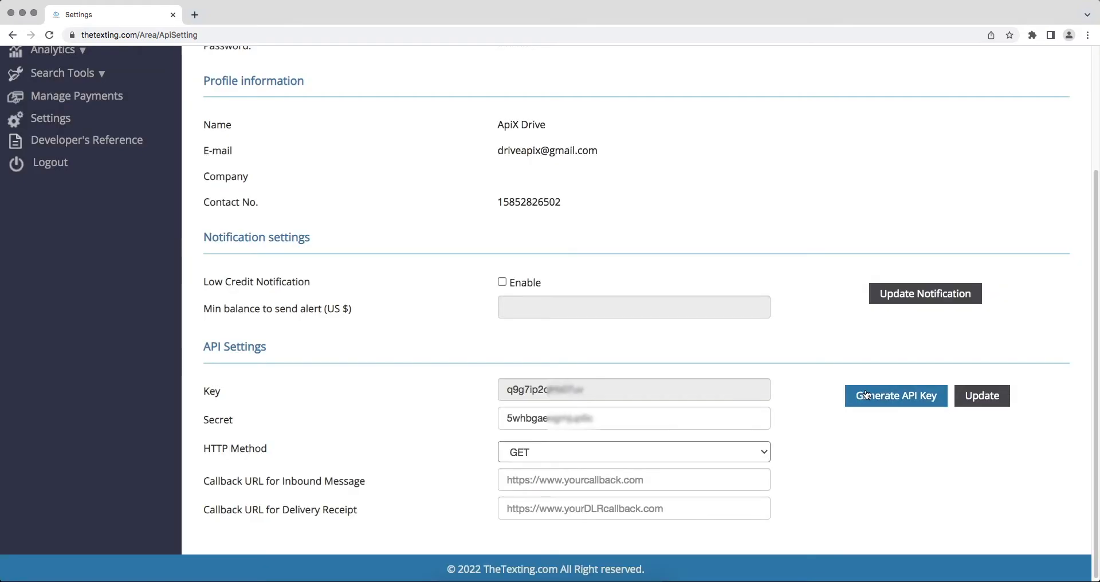
{"action": "left_click", "coordinate": [969, 395]}
Copy the API key value from TheTexting's API Settings
{"action": "scroll", "coordinate": [968, 394], "scroll_direction": "down", "scroll_amount": 3}
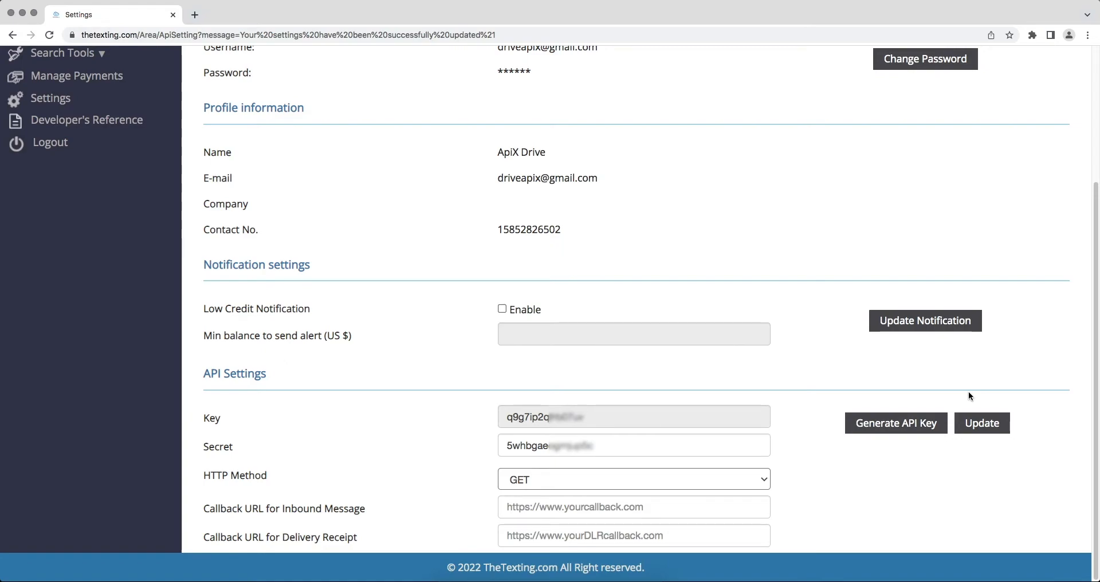
{"action": "left_click_drag", "start_coordinate": [748, 416], "coordinate": [514, 416]}
{"action": "right_click", "coordinate": [517, 415]}
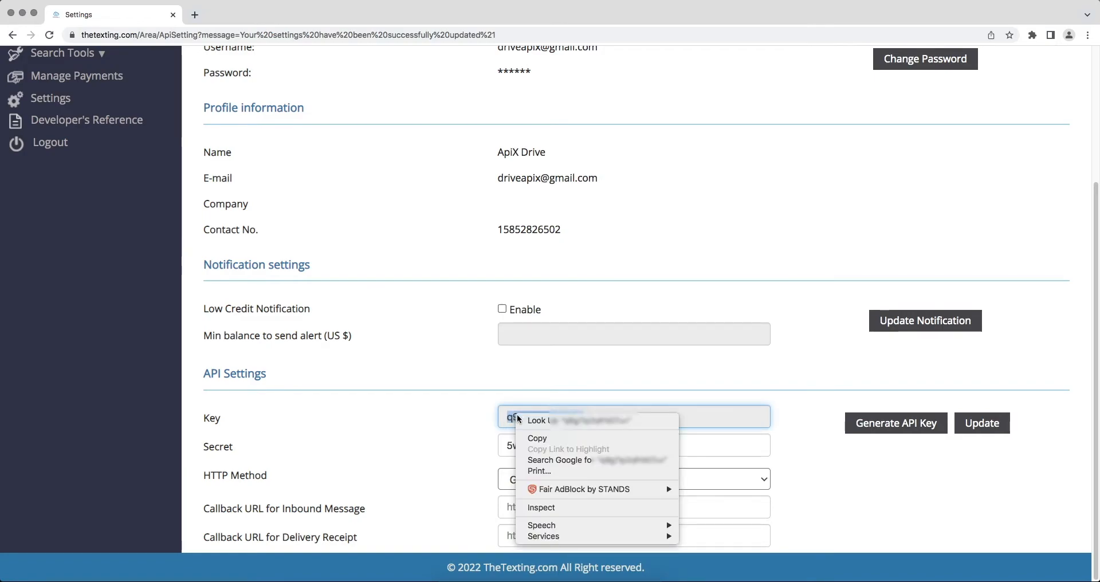
{"action": "left_click", "coordinate": [534, 434]}
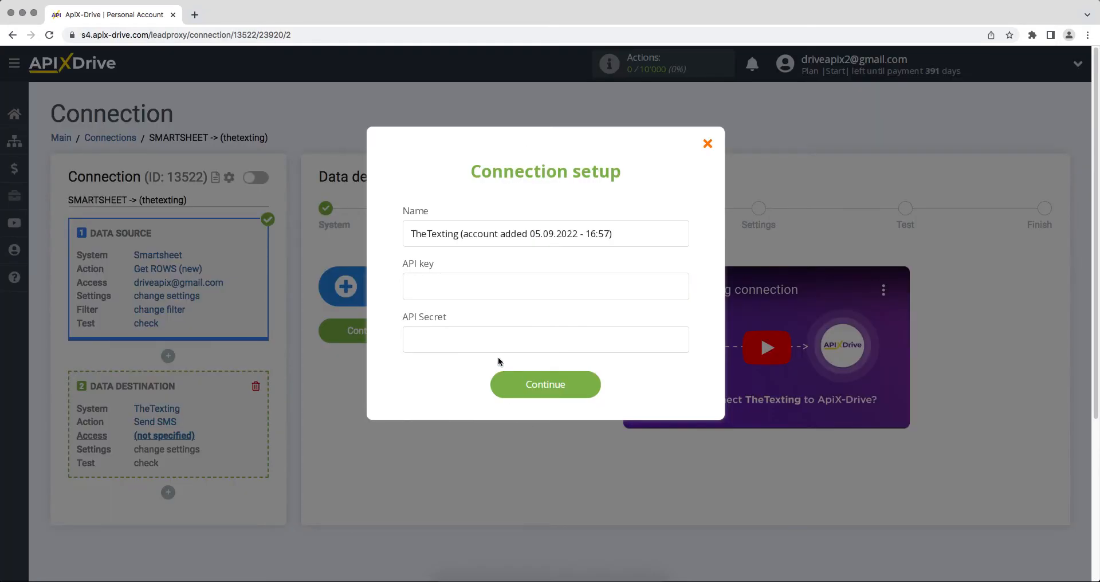
Paste the TheTexting API key and API secret into ApiX-Drive's connection form and save
{"action": "right_click", "coordinate": [465, 292]}
{"action": "left_click", "coordinate": [484, 363]}
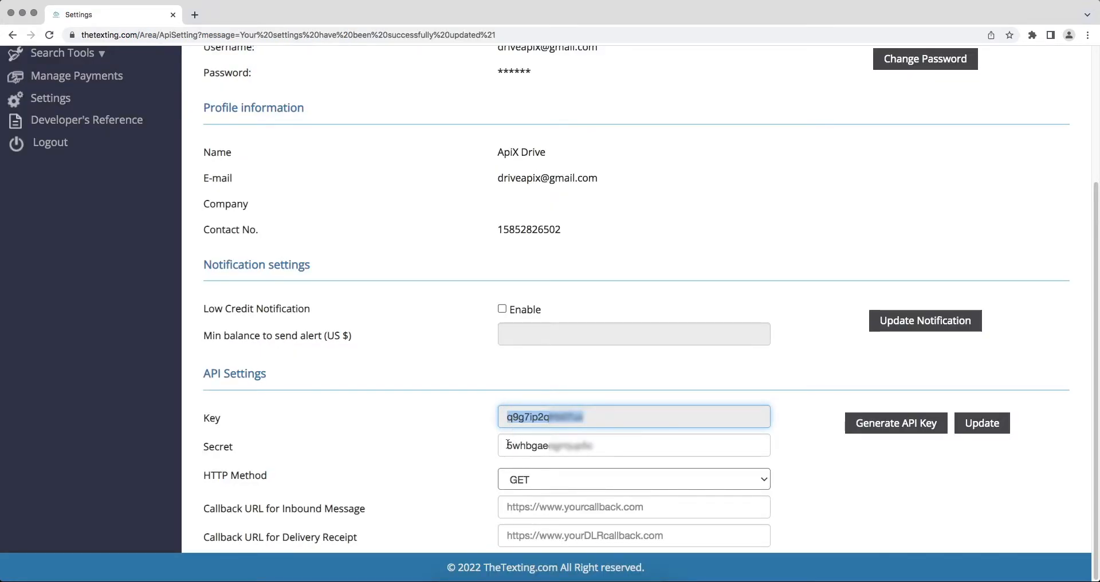
{"action": "left_click_drag", "start_coordinate": [508, 445], "coordinate": [596, 448]}
{"action": "right_click", "coordinate": [573, 452]}
{"action": "left_click", "coordinate": [587, 492]}
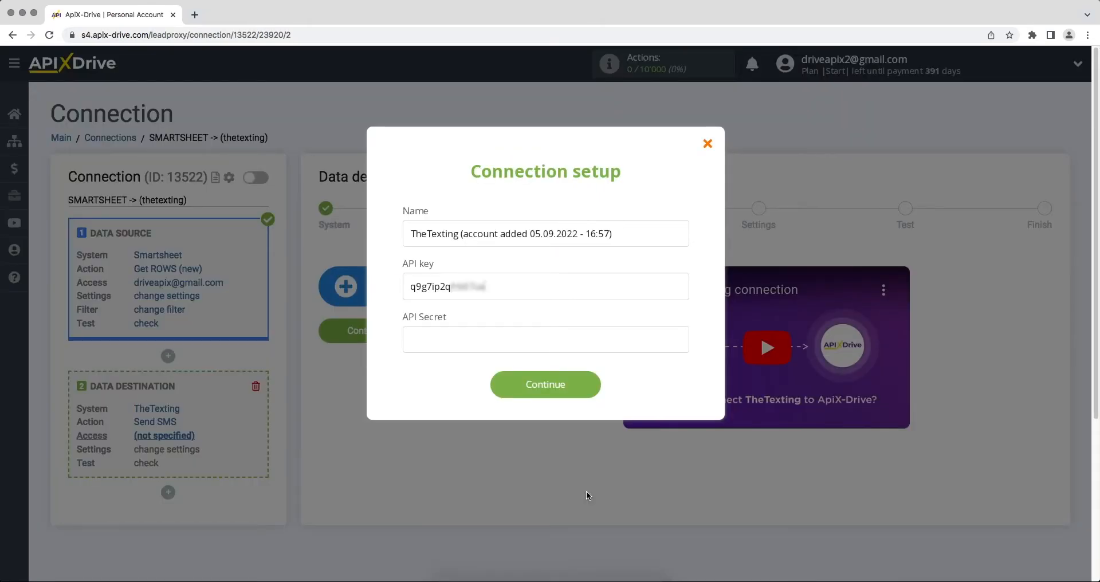
{"action": "right_click", "coordinate": [483, 342]}
{"action": "left_click", "coordinate": [505, 417]}
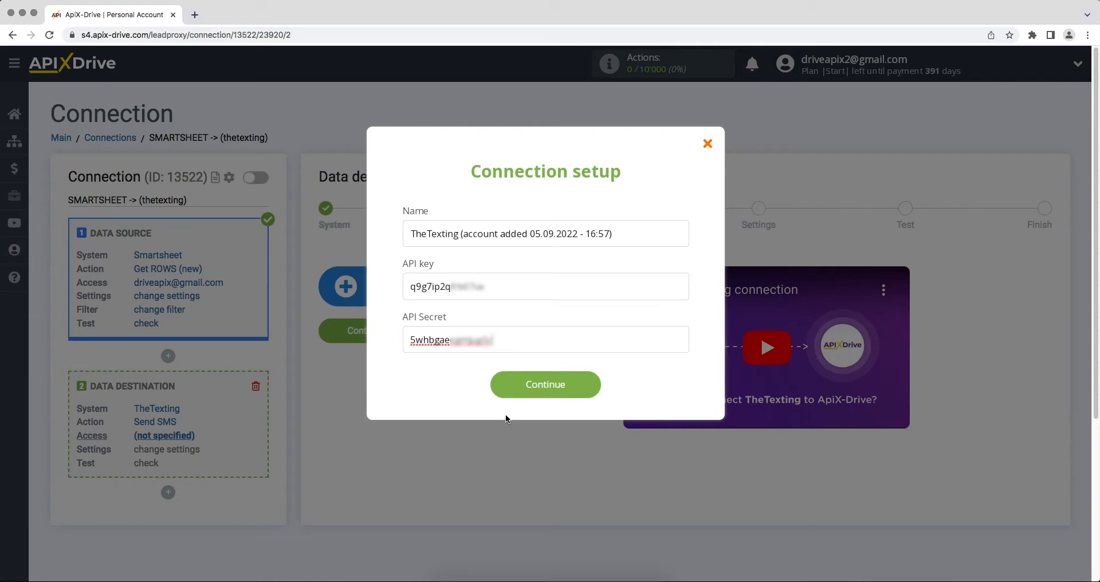
{"action": "left_click", "coordinate": [504, 392]}
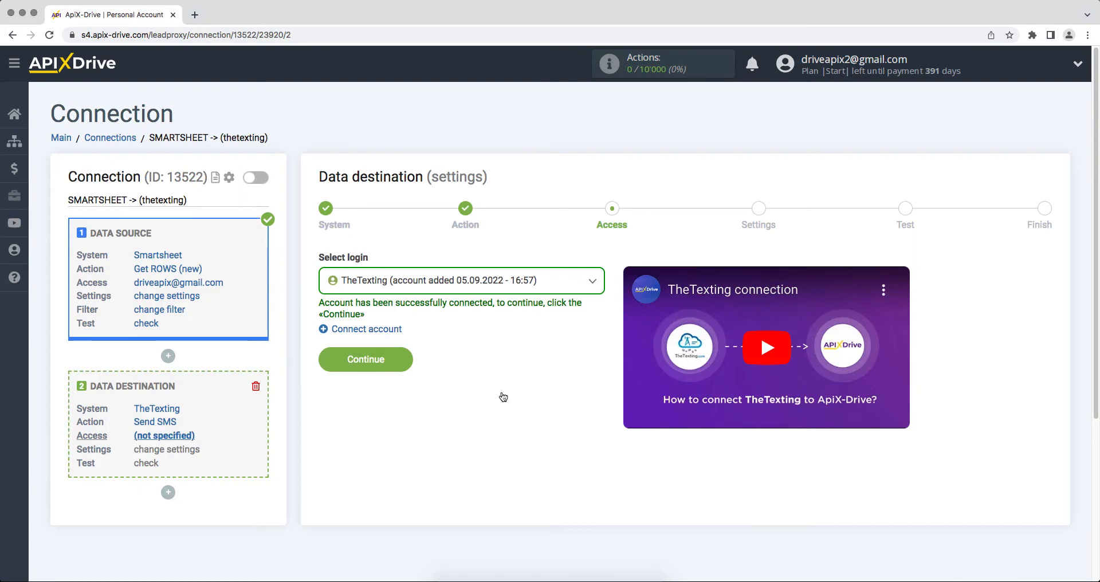
Select the newly added TheTexting account as the destination login
{"action": "left_click", "coordinate": [486, 287]}
{"action": "left_click", "coordinate": [491, 366]}
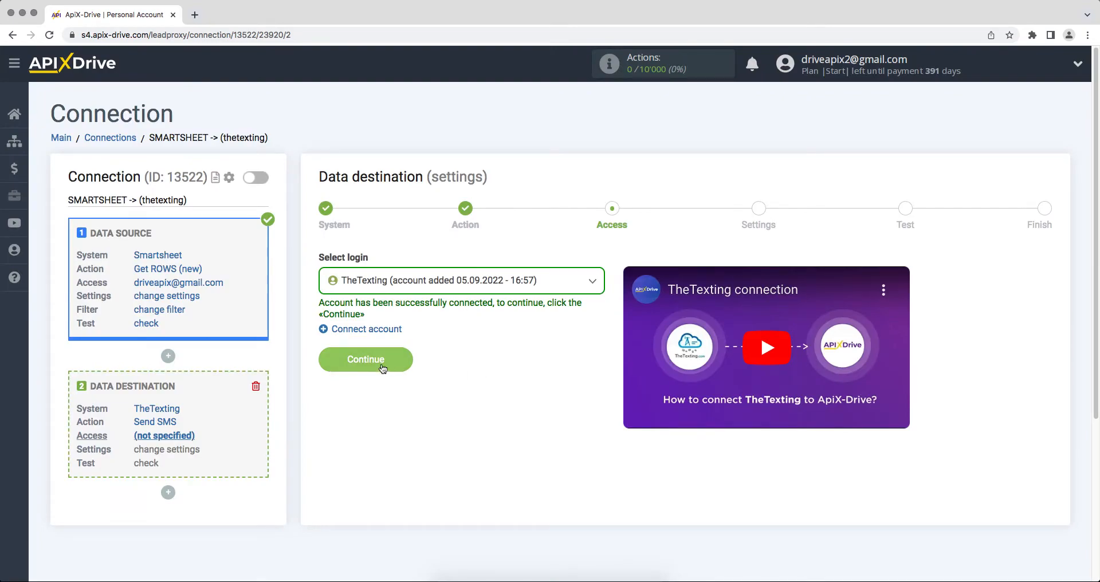
{"action": "left_click", "coordinate": [329, 361]}
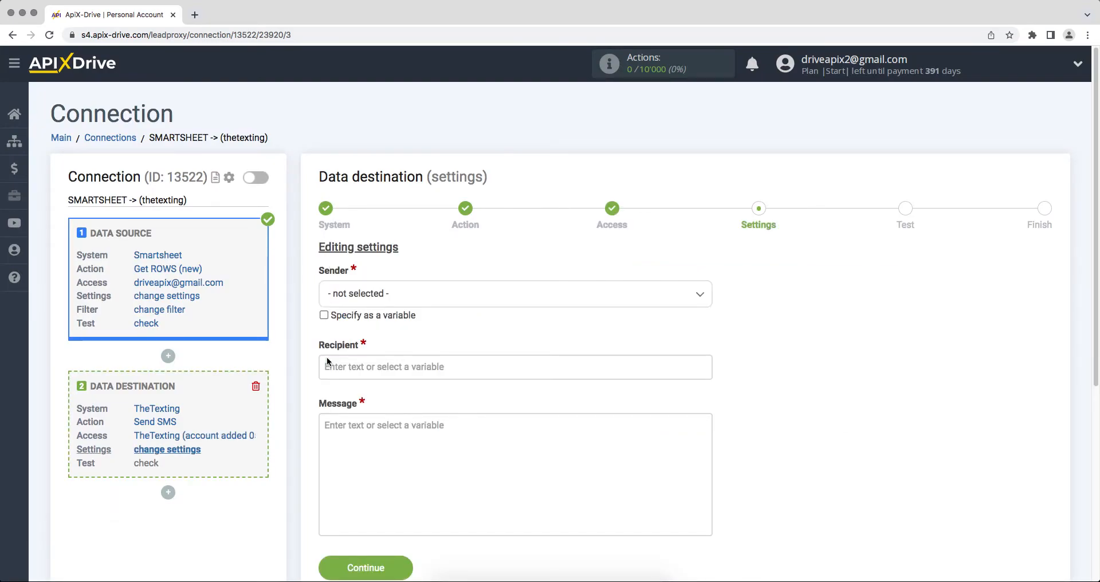
Set the SMS sender to test and the recipient to the Smartsheet Column Phone variable
{"action": "left_click", "coordinate": [359, 308]}
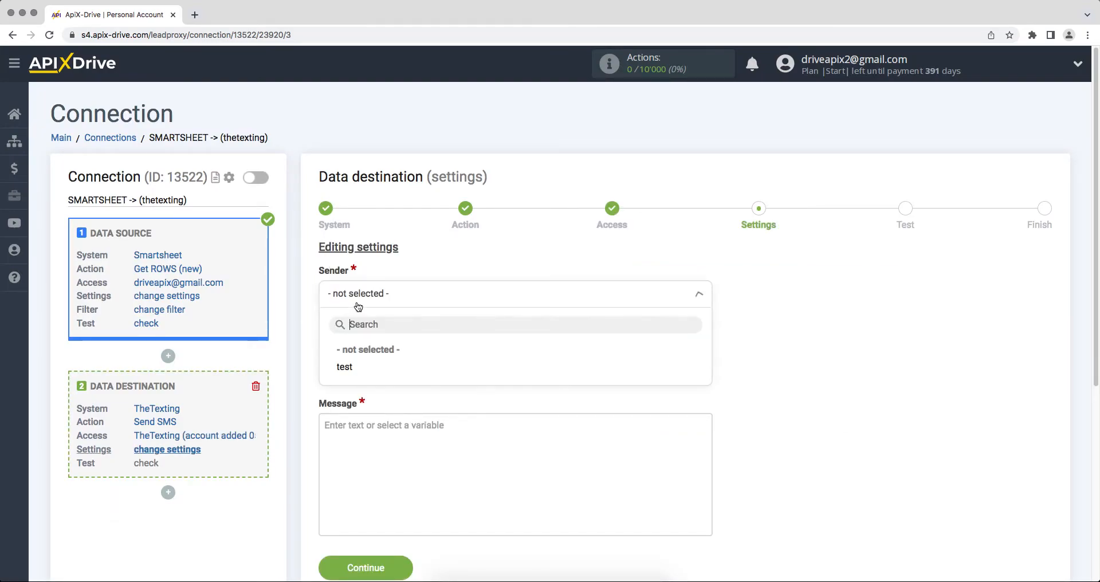
{"action": "left_click", "coordinate": [351, 367]}
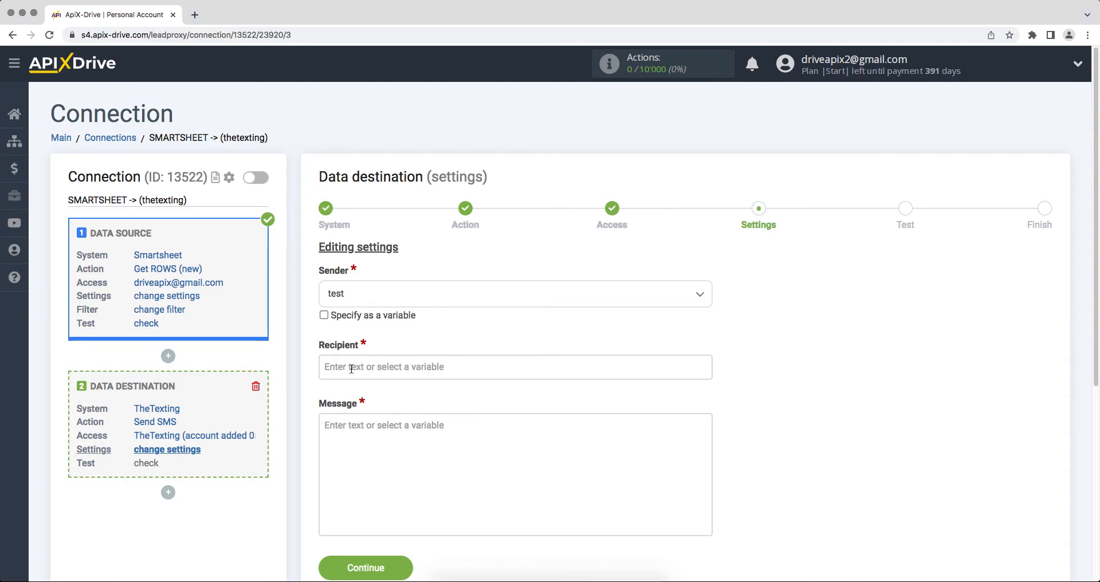
{"action": "left_click", "coordinate": [351, 368]}
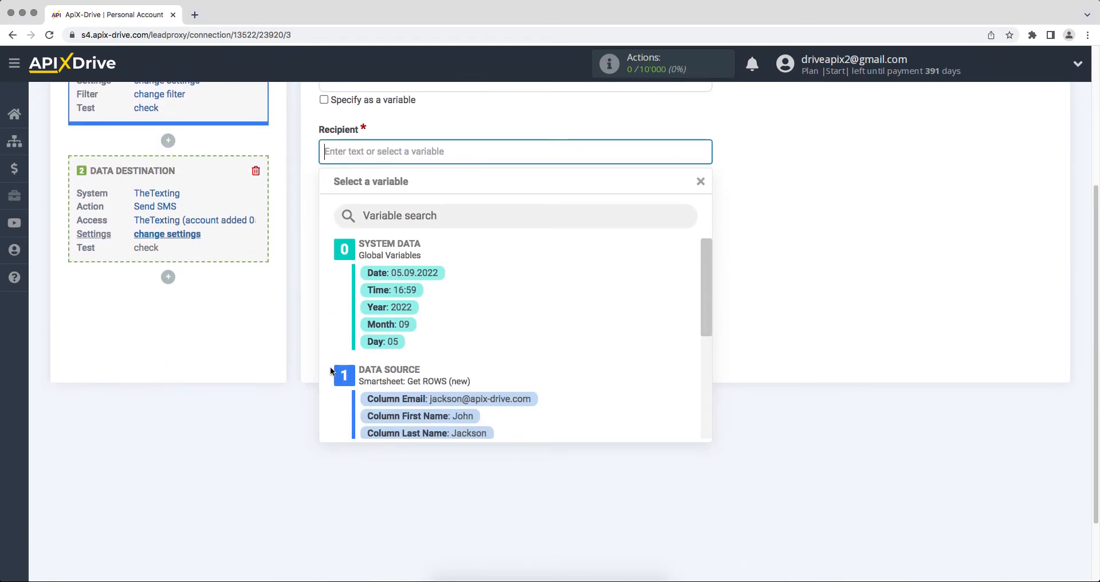
{"action": "left_click_drag", "start_coordinate": [702, 285], "coordinate": [705, 331]}
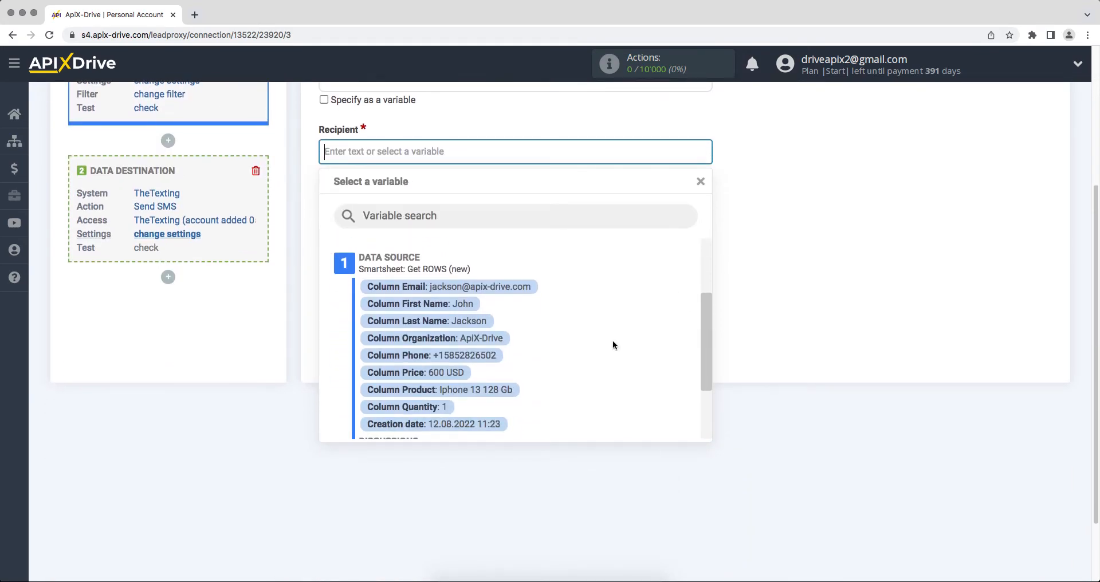
{"action": "left_click", "coordinate": [496, 357]}
{"action": "left_click", "coordinate": [423, 256]}
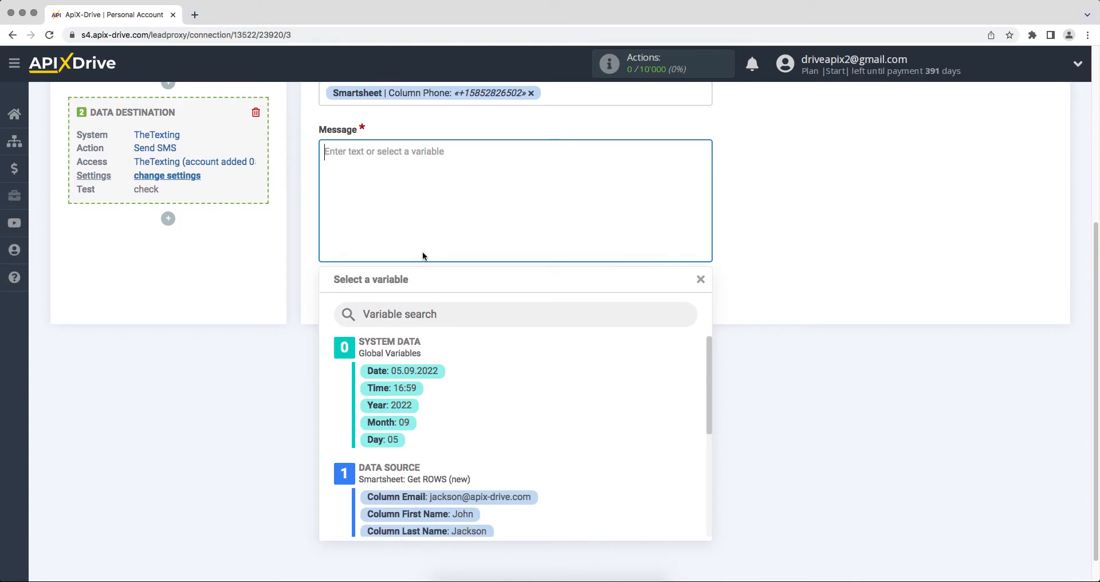
Compose 'Hello,' with First and Last Name variables, then 'Thank you for your interest, we will contact you soon!'
{"action": "type", "text": "Hello,"}
{"action": "left_click", "coordinate": [450, 512]}
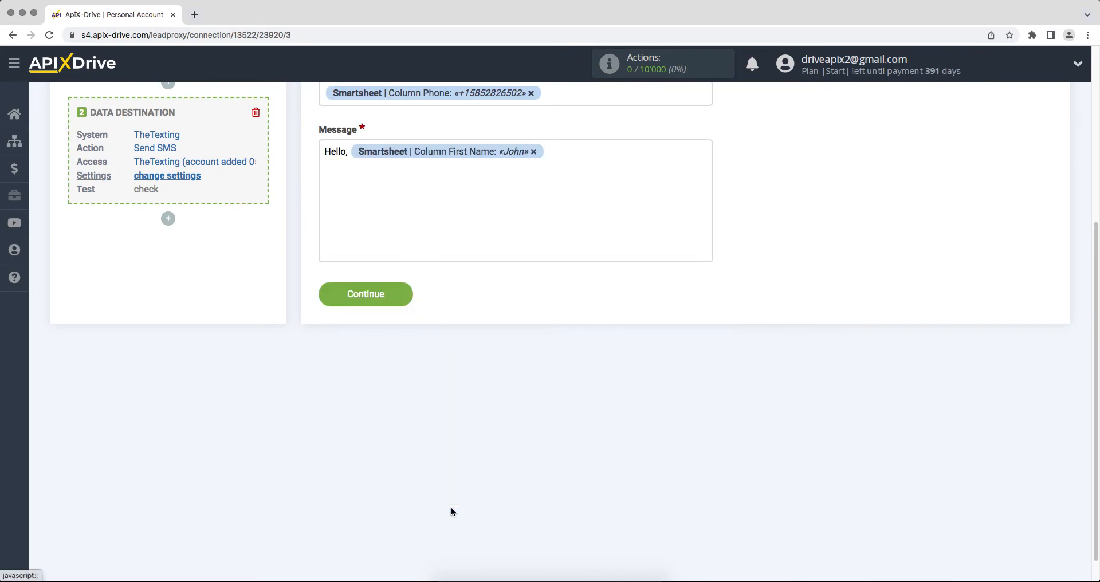
{"action": "left_click", "coordinate": [575, 159]}
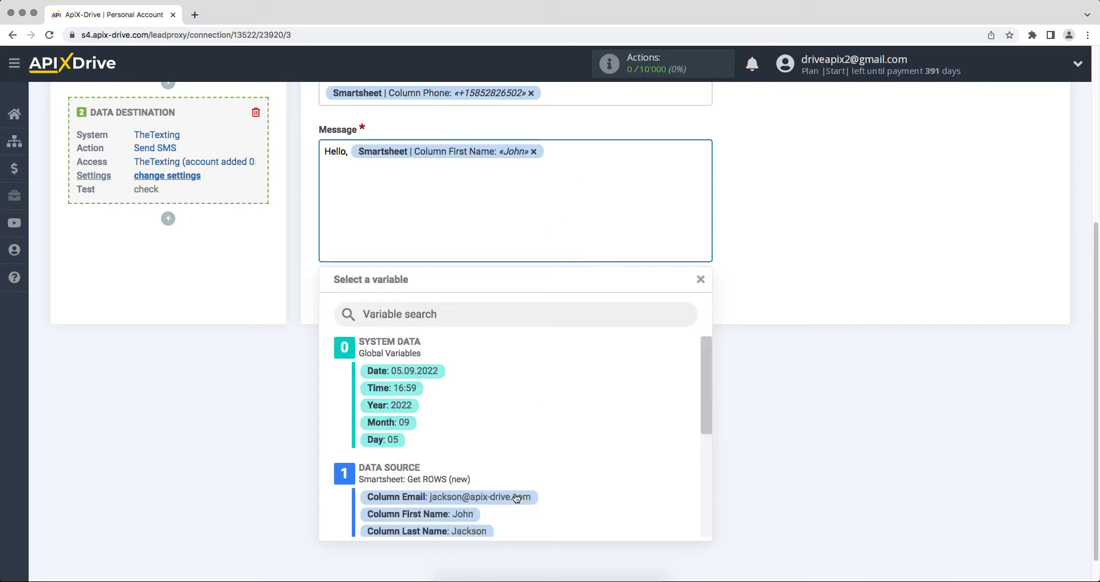
{"action": "left_click", "coordinate": [486, 531]}
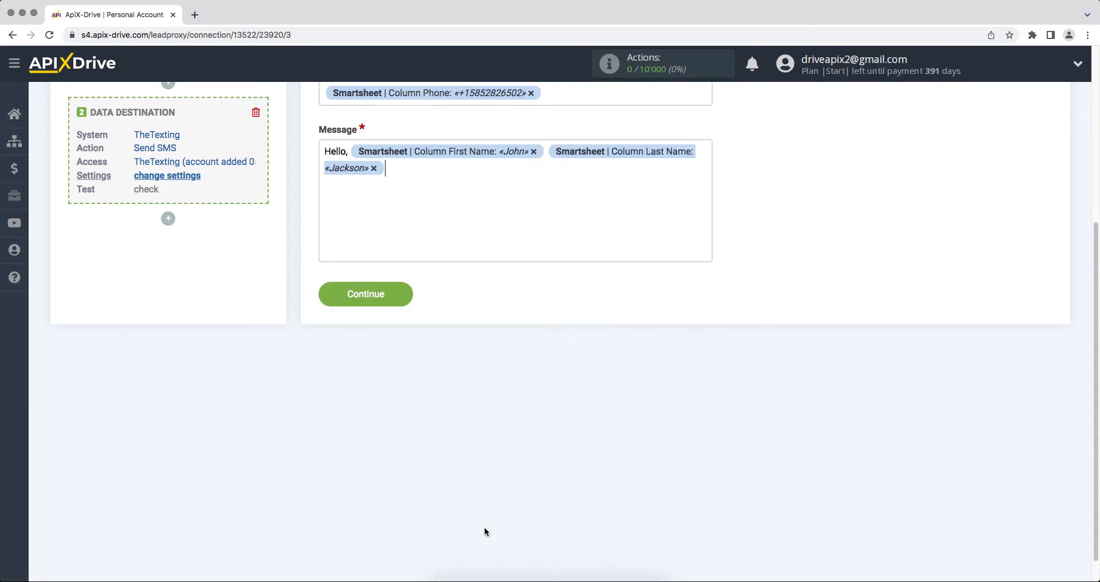
{"action": "key", "text": "Return"}
{"action": "type", "text": "Thank you for your intere"}
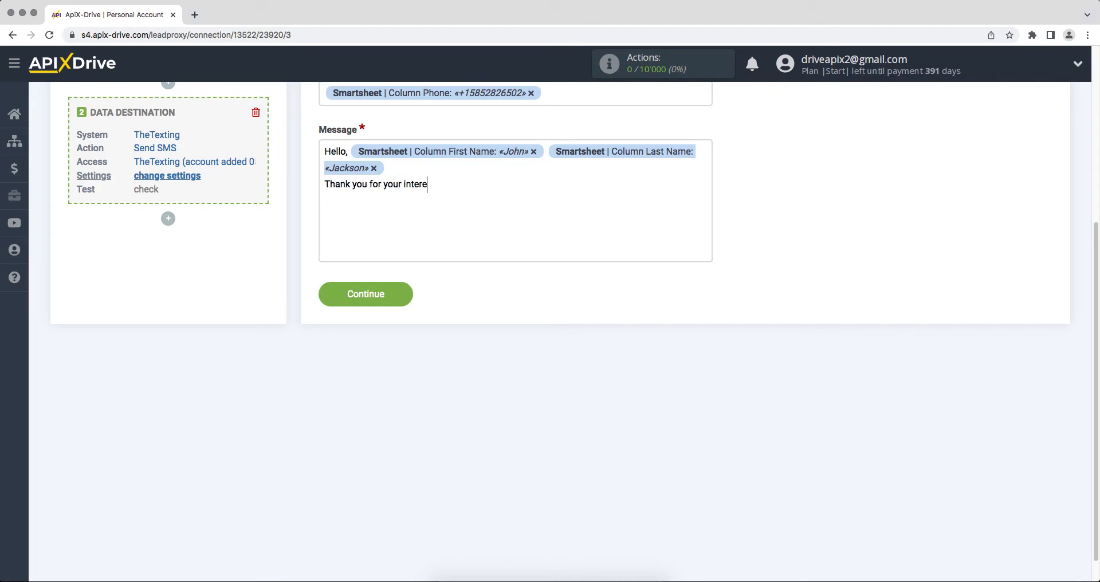
{"action": "type", "text": "st, we will contact you soon!"}
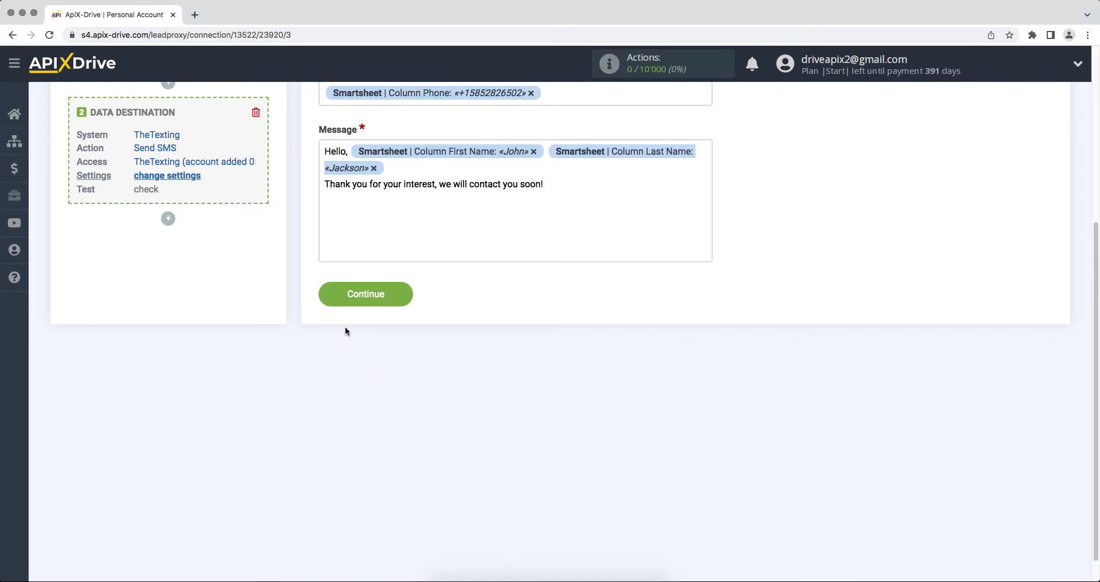
{"action": "left_click", "coordinate": [328, 301]}
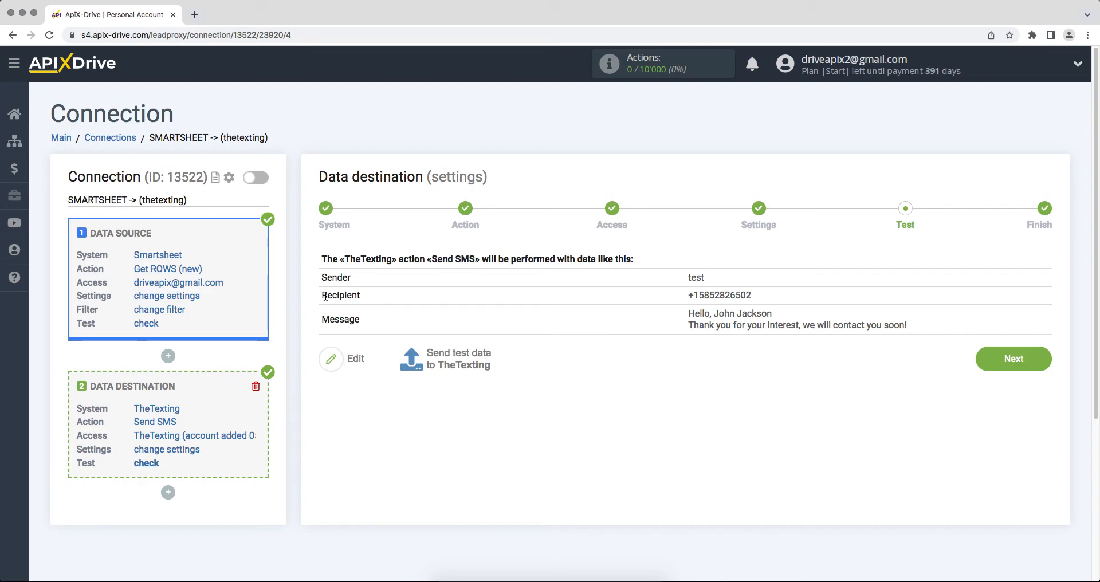
Send a test SMS to TheTexting and, once it succeeds, advance to the Finish step
{"action": "left_click", "coordinate": [431, 357]}
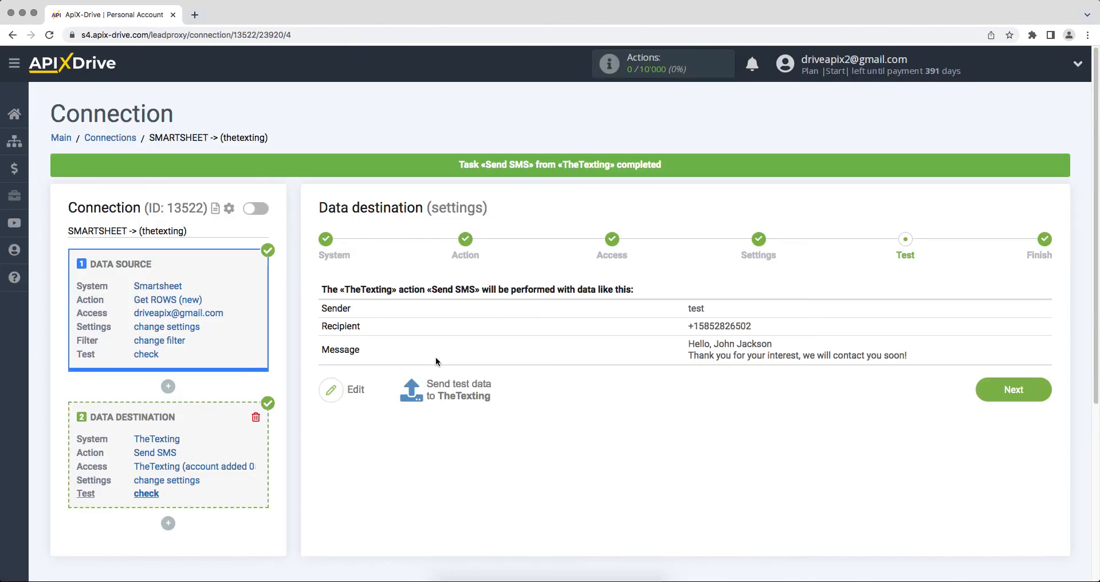
{"action": "left_click", "coordinate": [984, 394]}
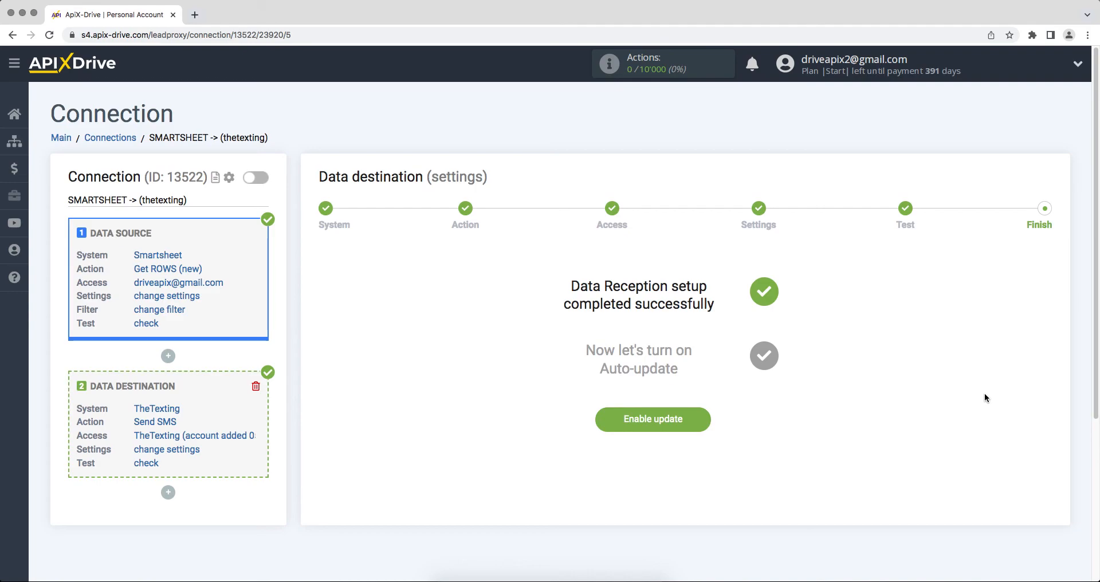
Enable auto-update and set the connection's update interval to 5 minutes in its settings
{"action": "left_click", "coordinate": [616, 427]}
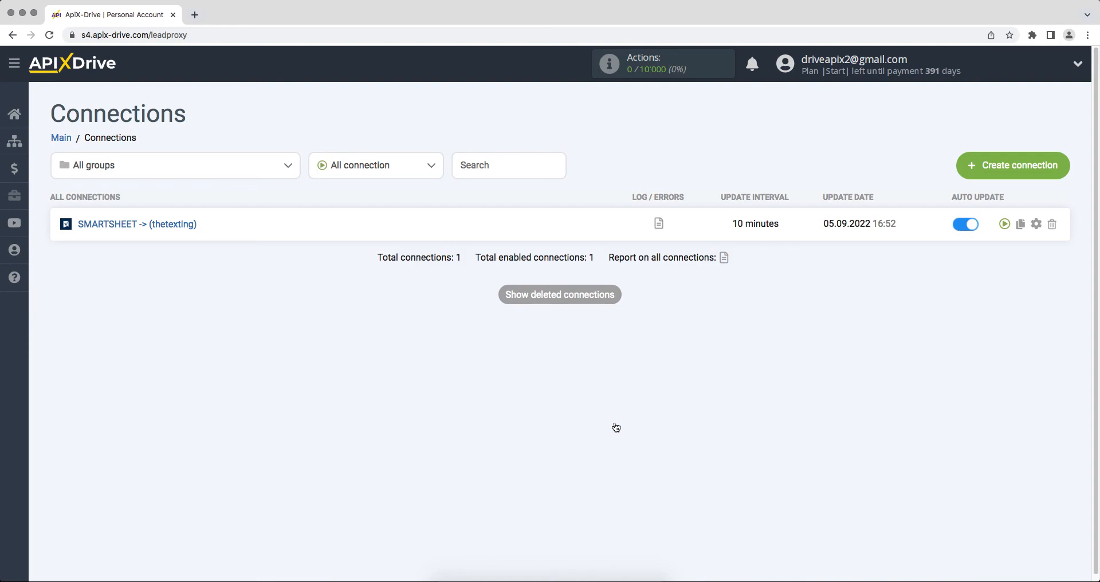
{"action": "left_click", "coordinate": [1036, 225]}
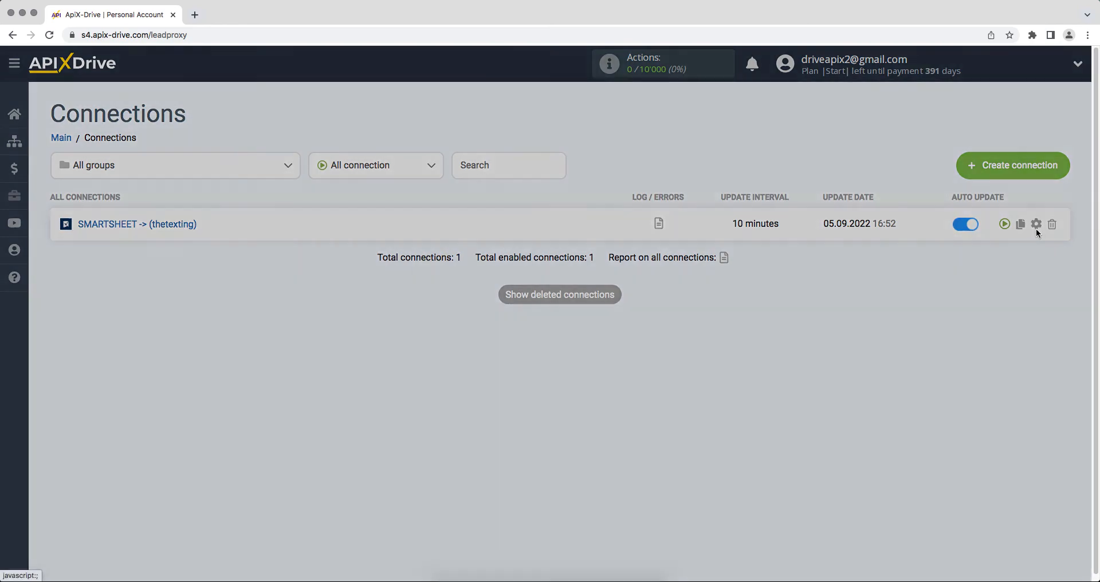
{"action": "left_click", "coordinate": [678, 333]}
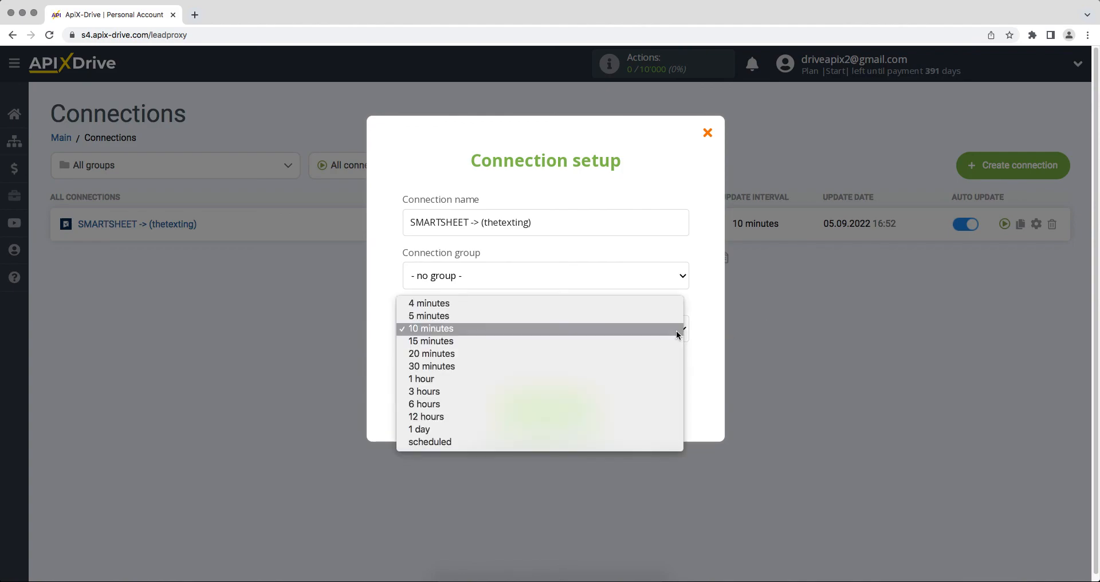
{"action": "left_click", "coordinate": [676, 325]}
{"action": "left_click", "coordinate": [524, 407]}
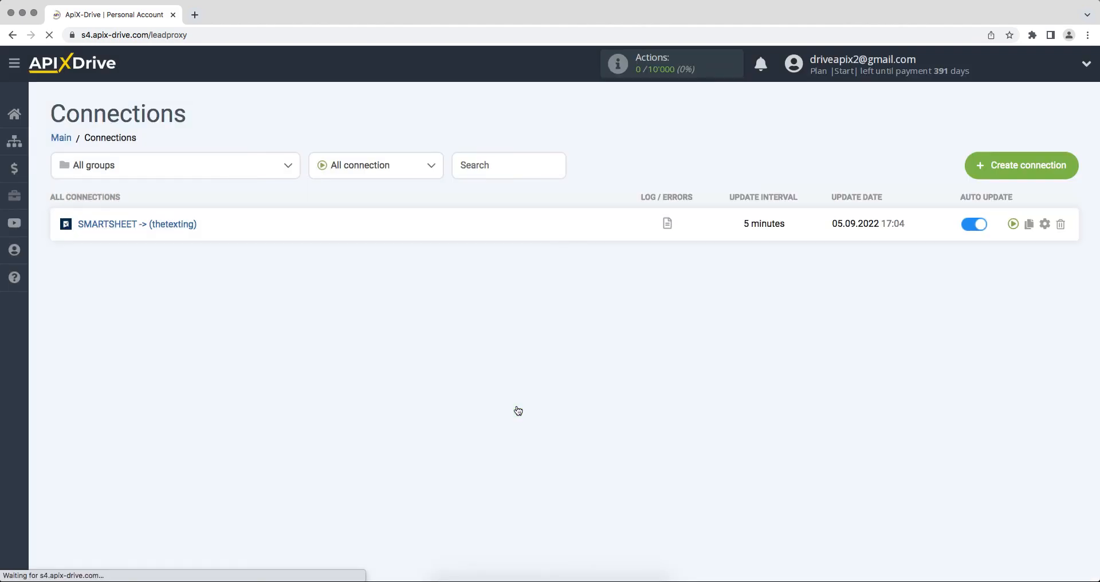